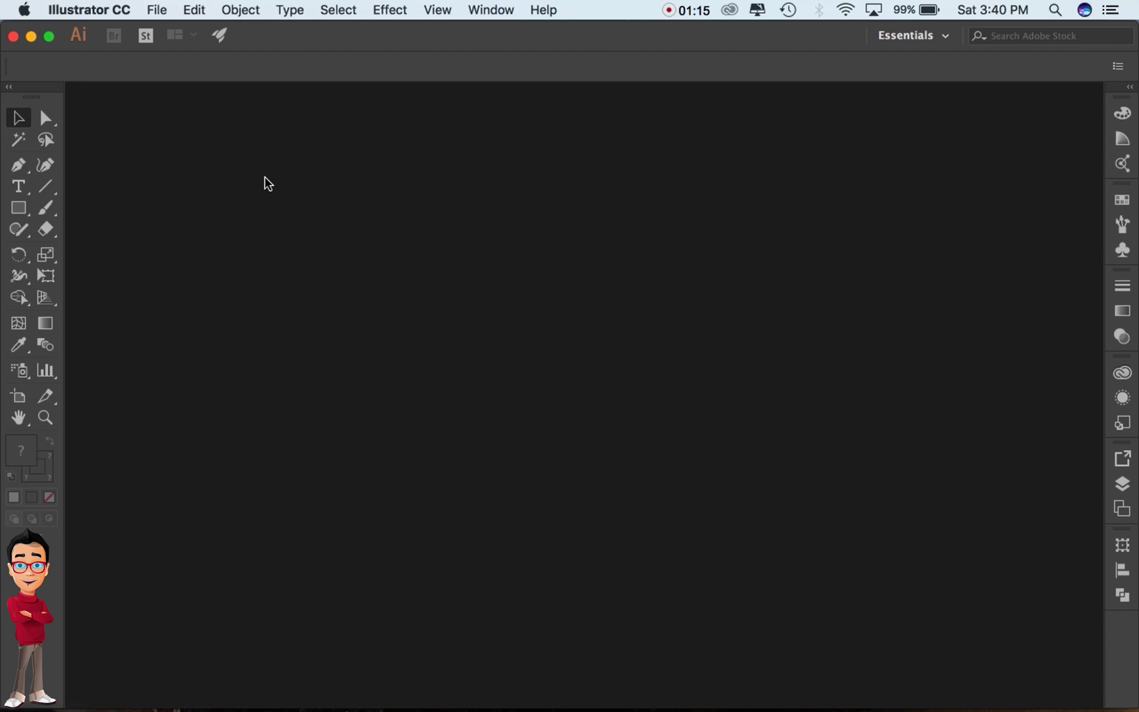
In the Open dialog, browse to the Image Library folder and select kid-6.jpg.
{"action": "left_click", "coordinate": [152, 13]}
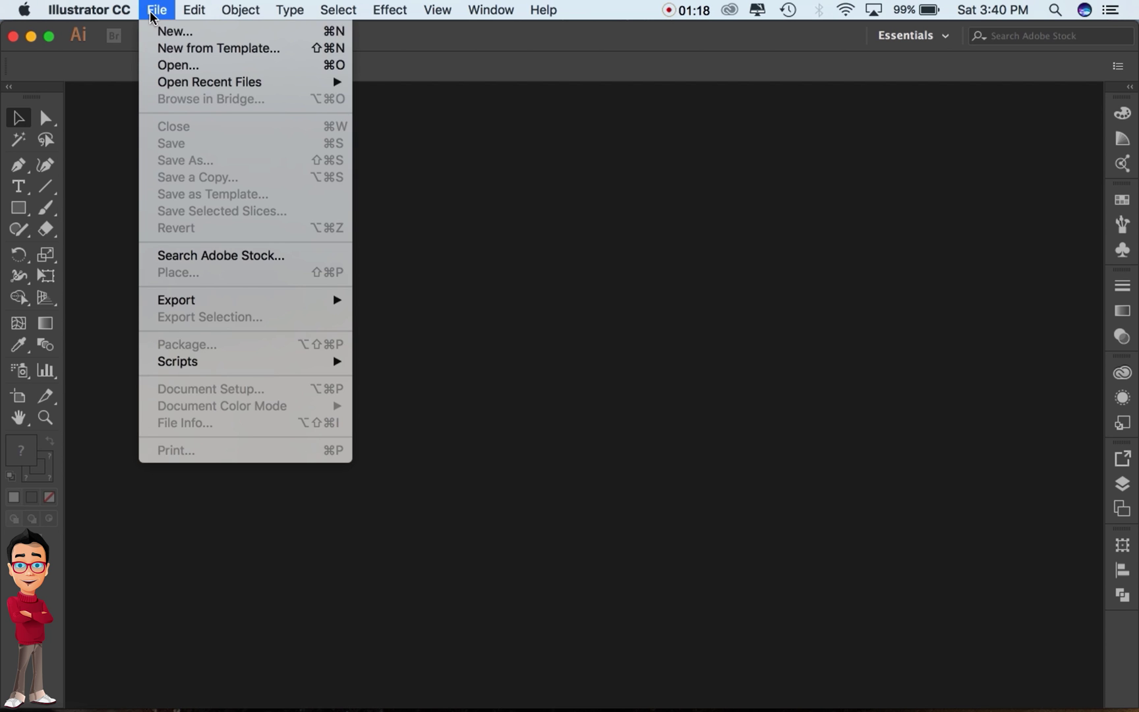
{"action": "left_click", "coordinate": [177, 65]}
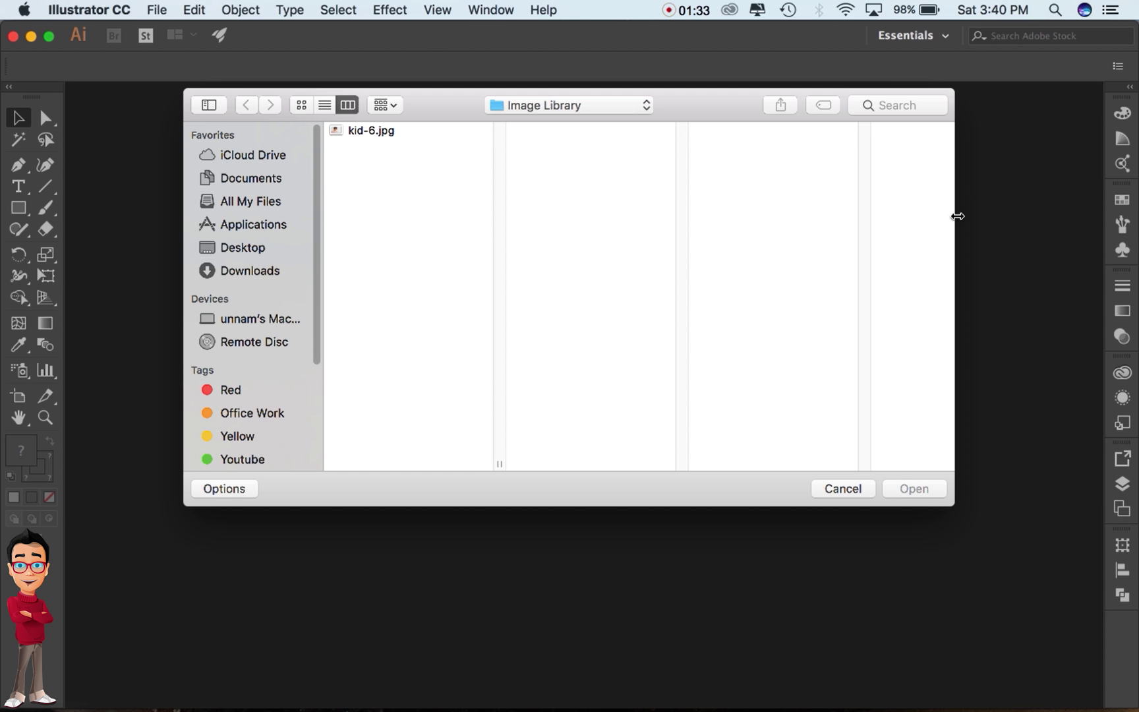
{"action": "left_click", "coordinate": [364, 131]}
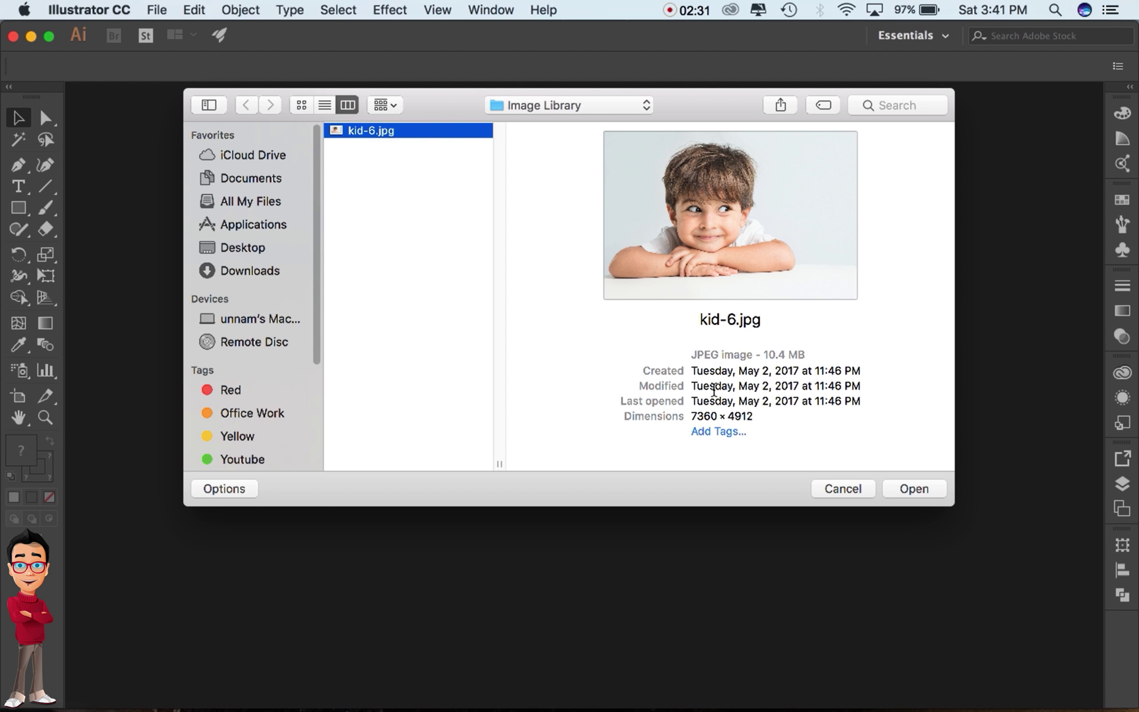
Open kid-6.jpg as a new document and zoom out so the whole boy's photo shows.
{"action": "left_click", "coordinate": [930, 488]}
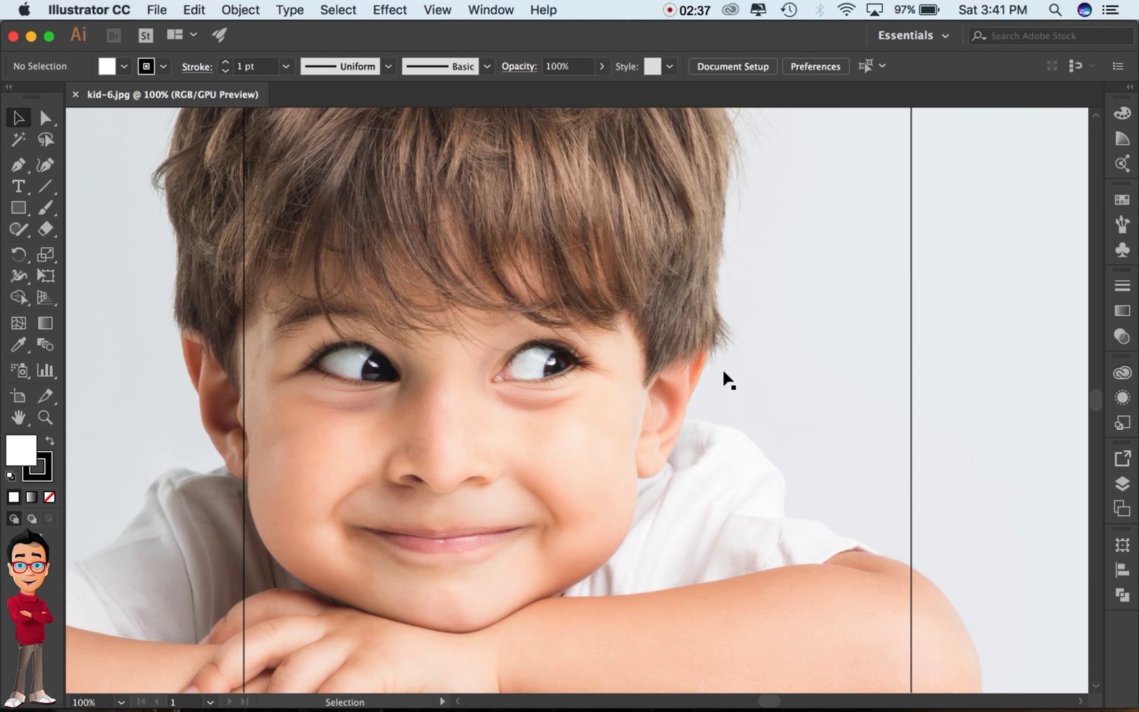
{"action": "key", "text": "a"}
{"action": "key", "text": "super+minus"}
{"action": "key", "text": "super+minus"}
{"action": "key", "text": "super+minus"}
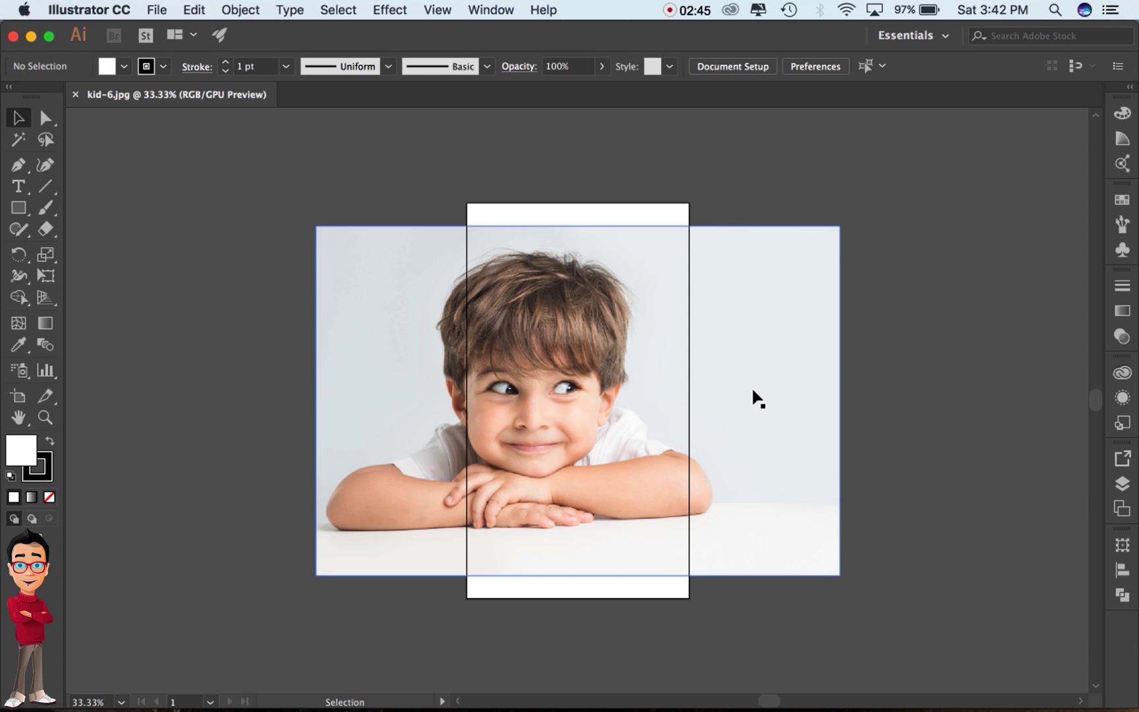
Rename Layer 1 to 'Bitmap Image' in the Layers panel.
{"action": "left_click", "coordinate": [1122, 484]}
{"action": "double_click", "coordinate": [939, 218]}
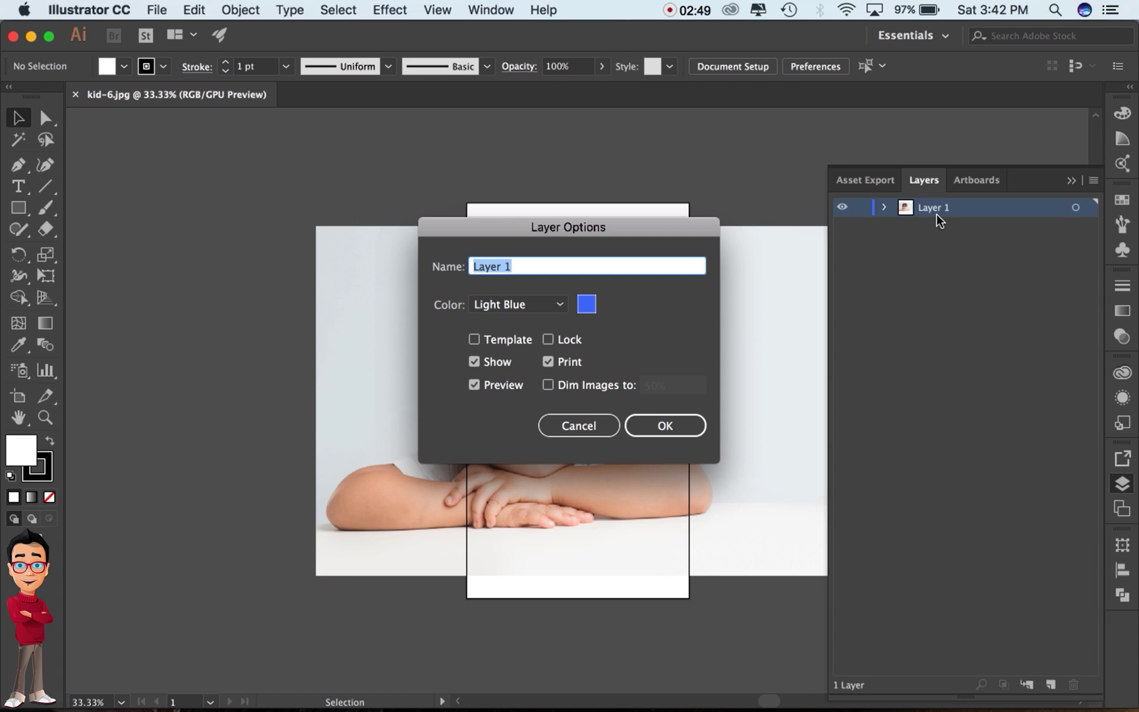
{"action": "type", "text": "Image"}
{"action": "key", "text": "Home"}
{"action": "type", "text": "Bitmap"}
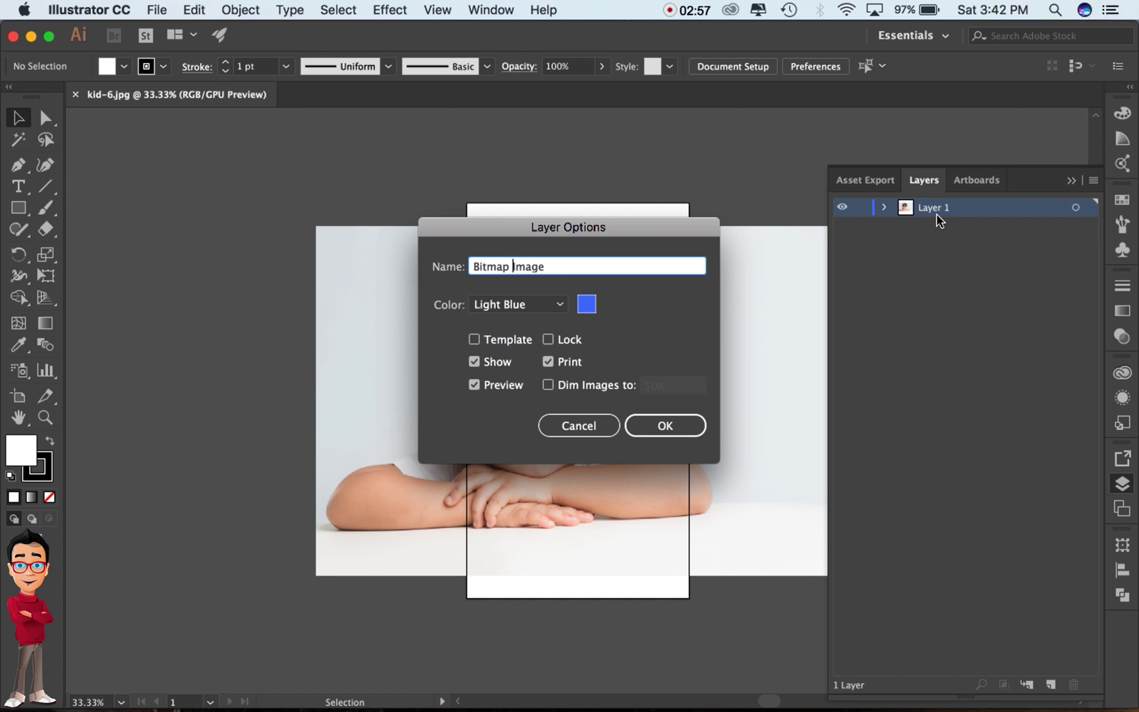
{"action": "key", "text": "Return"}
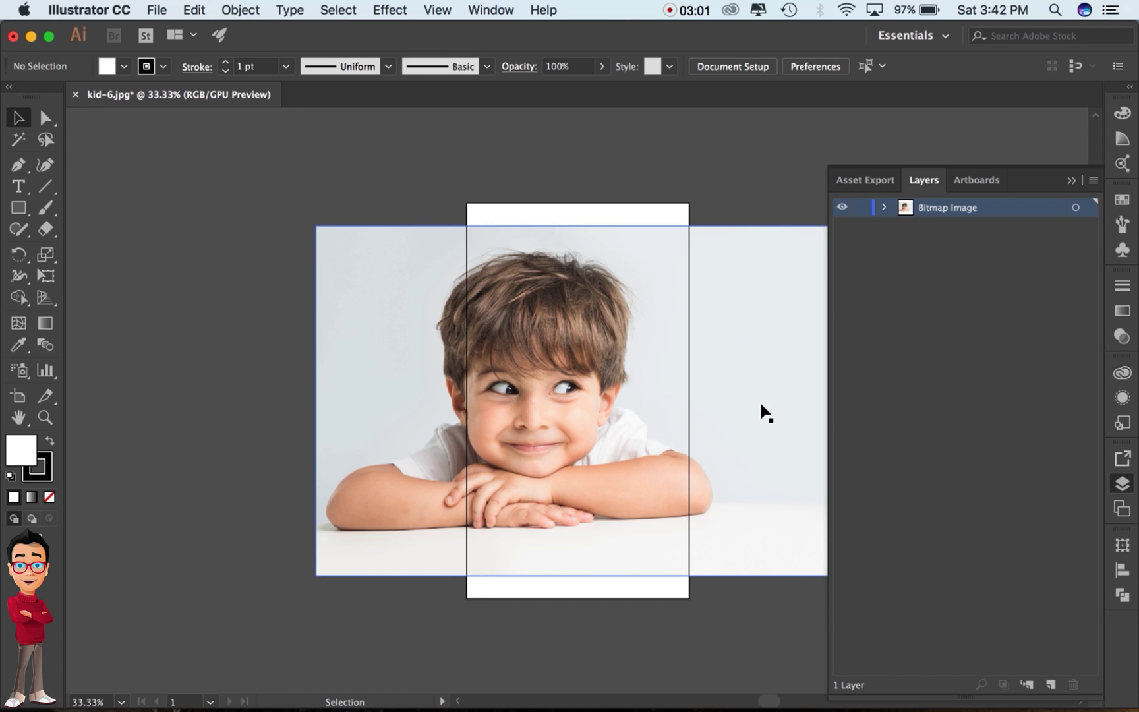
Select the placed kid-6.jpg photo on the artboard with the Selection tool.
{"action": "left_click", "coordinate": [611, 319]}
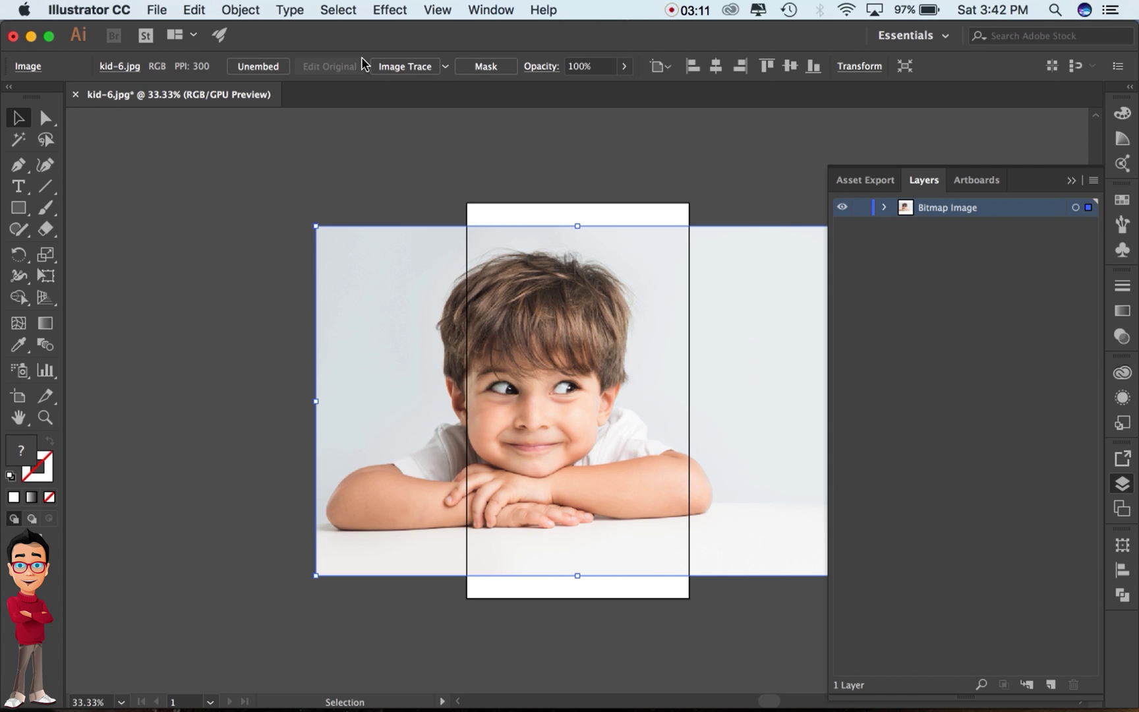
{"action": "left_click", "coordinate": [363, 152]}
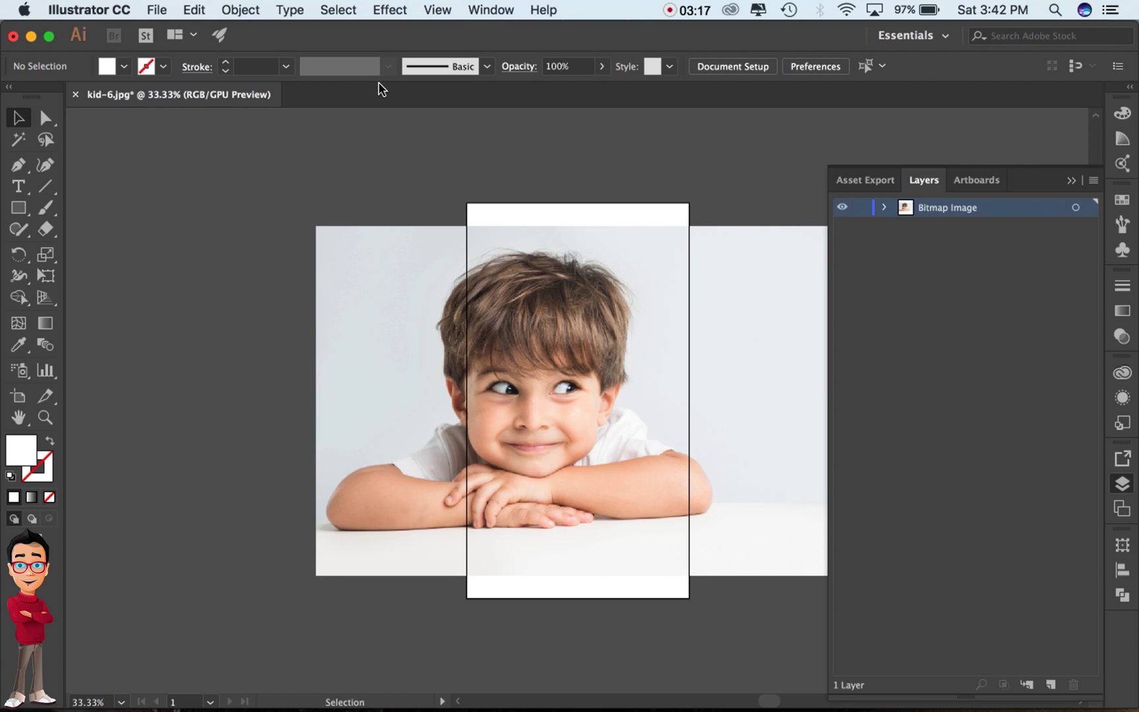
{"action": "left_click", "coordinate": [409, 266]}
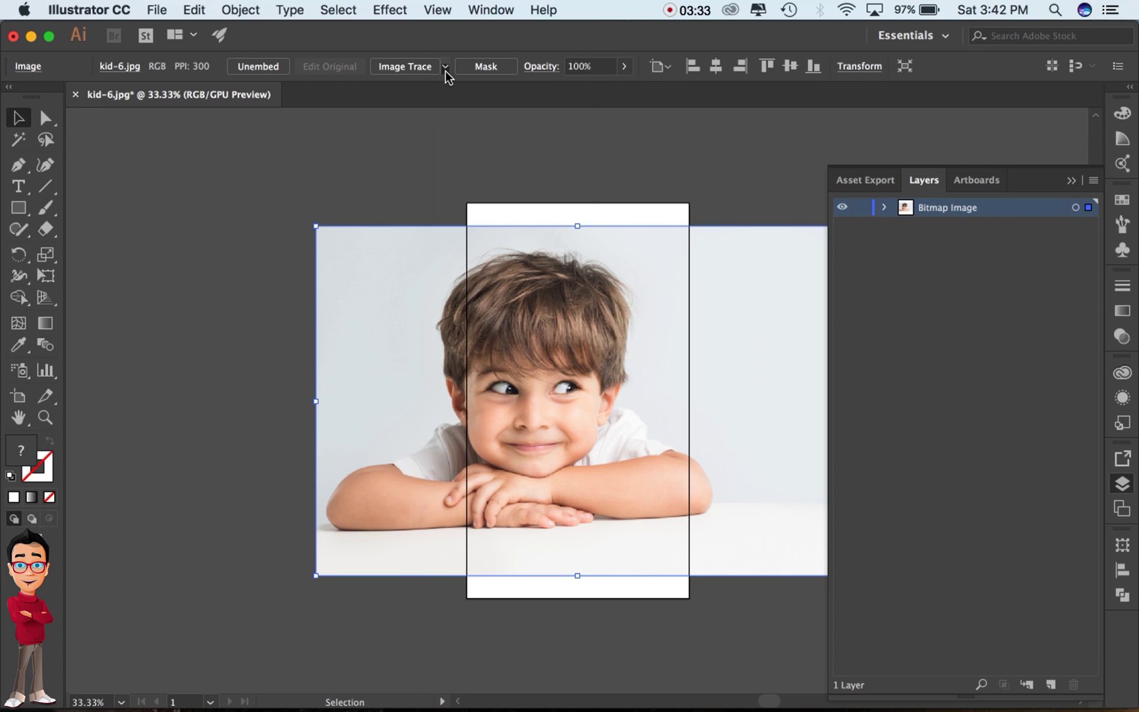
Apply the Shades of Gray Image Trace preset to the selected photo.
{"action": "left_click", "coordinate": [445, 68]}
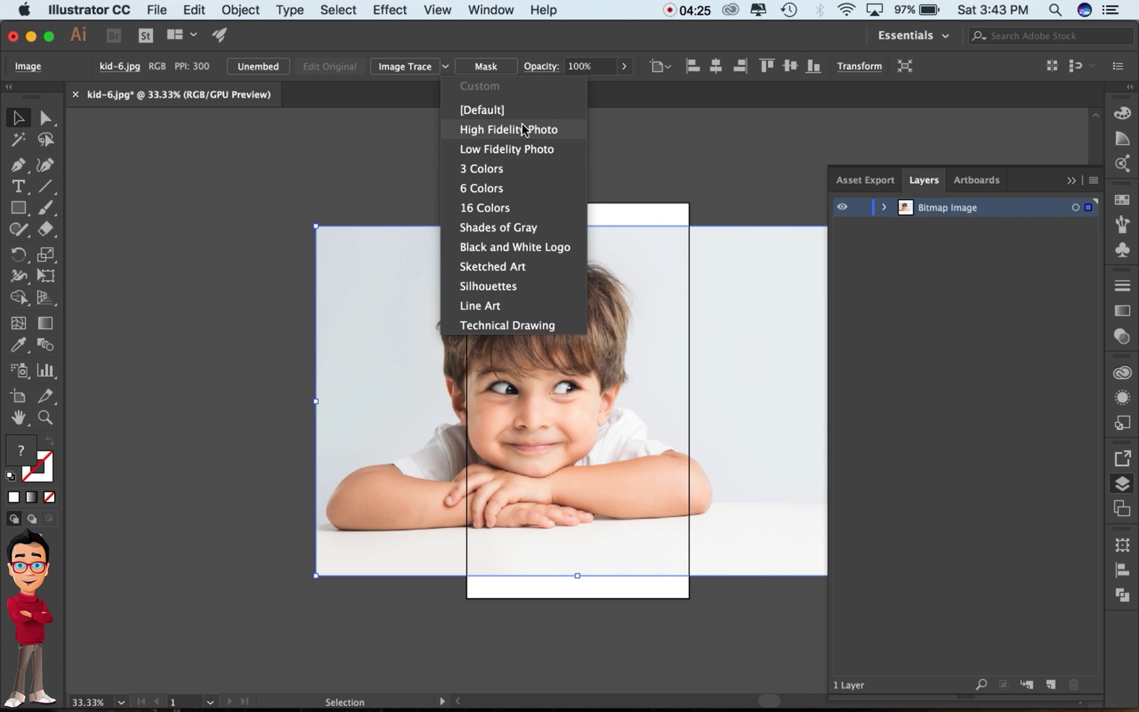
{"action": "left_click", "coordinate": [531, 228]}
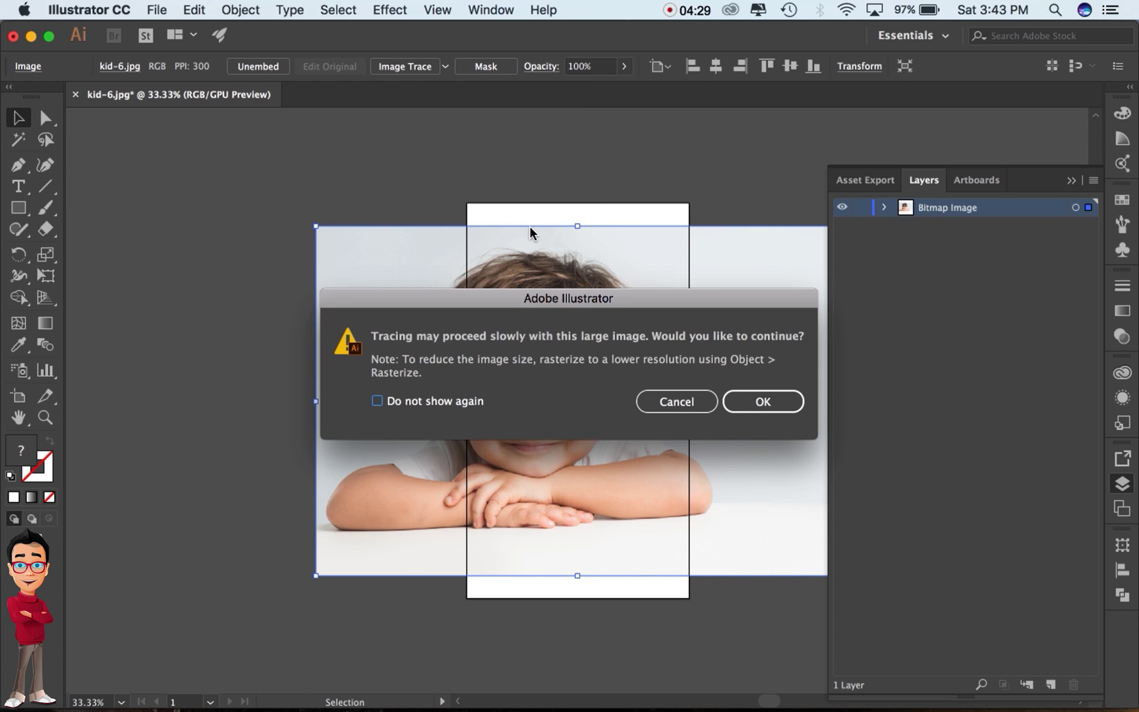
Accept the large-image warning so the Shades of Gray trace runs.
{"action": "left_click", "coordinate": [770, 405]}
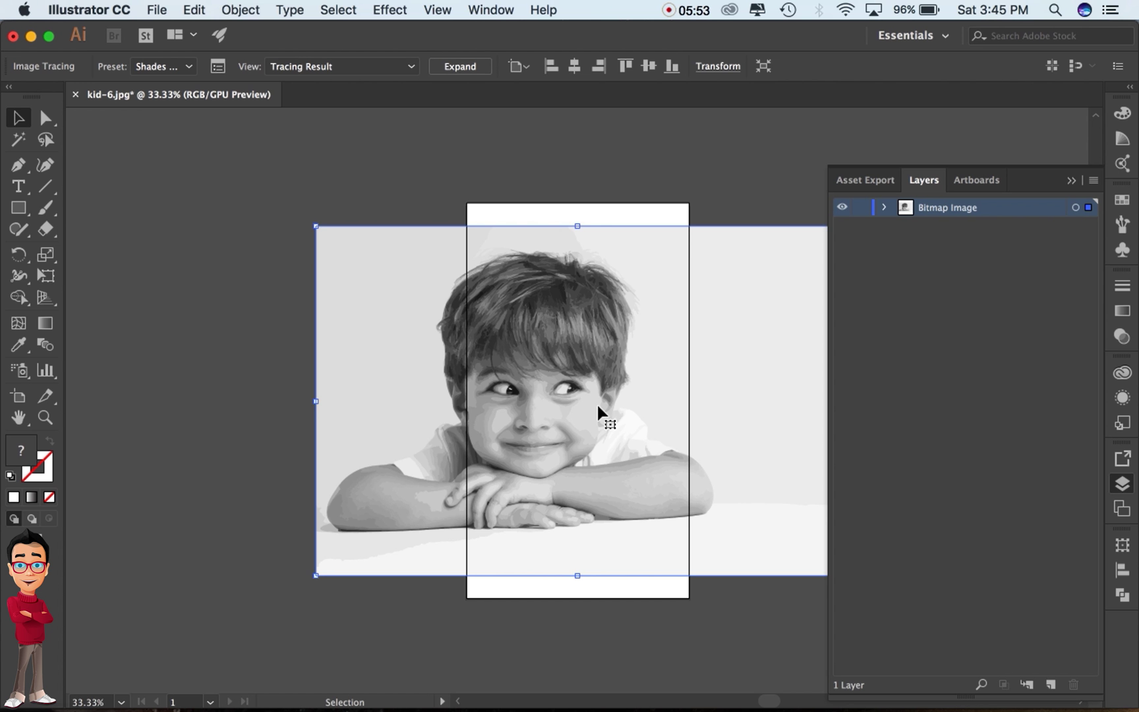
Zoom in to inspect the gray traced shapes around the boy's face and left eye.
{"action": "key", "text": "z"}
{"action": "left_click", "coordinate": [523, 452]}
{"action": "mouse_move", "coordinate": [523, 452]}
{"action": "left_mouse_down"}
{"action": "mouse_move", "coordinate": [726, 609]}
{"action": "mouse_move", "coordinate": [537, 445]}
{"action": "left_mouse_up"}
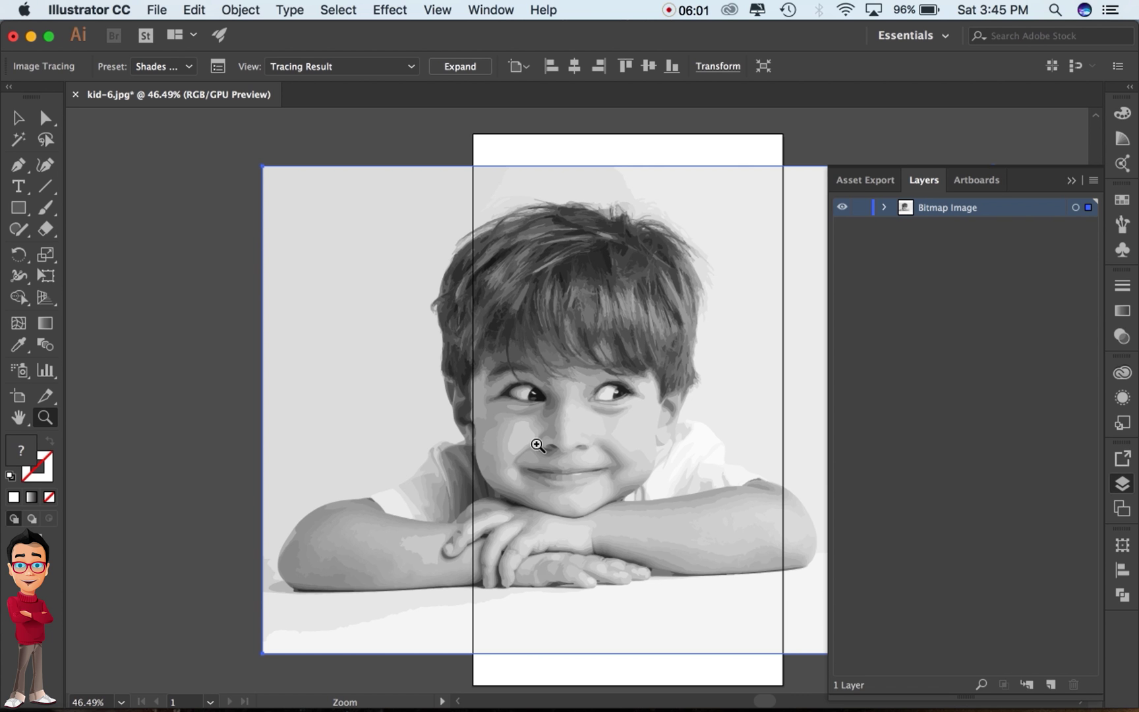
{"action": "left_click_drag", "start_coordinate": [465, 388], "coordinate": [777, 589]}
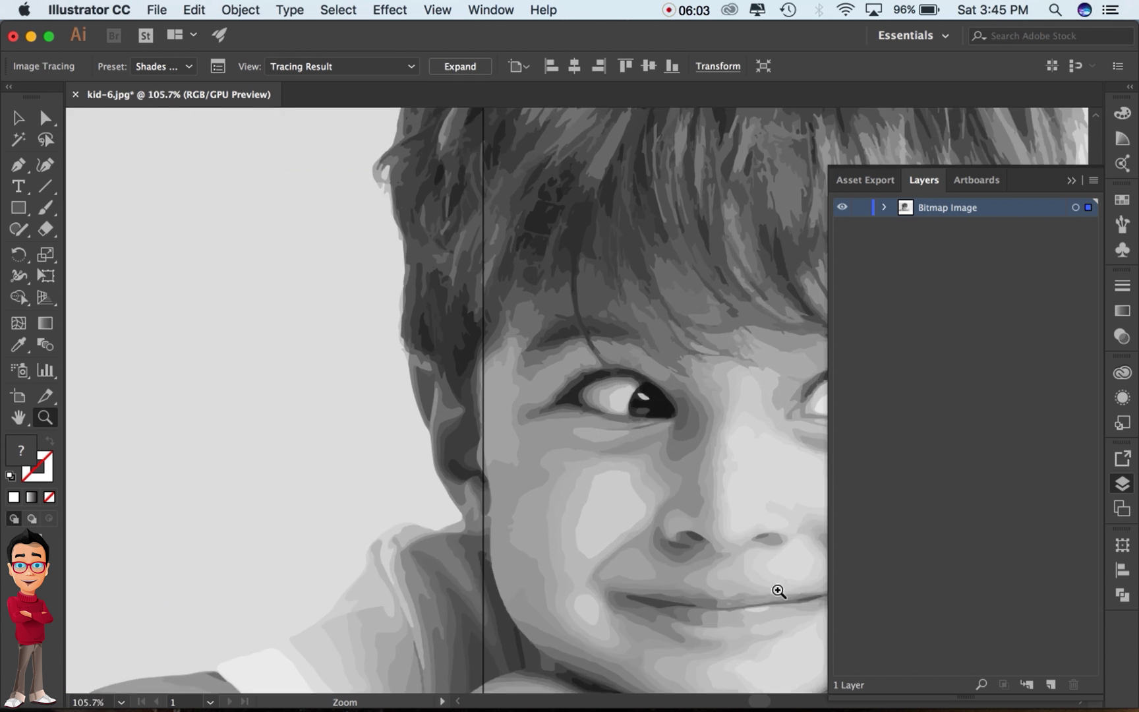
{"action": "left_click_drag", "start_coordinate": [523, 450], "coordinate": [682, 541]}
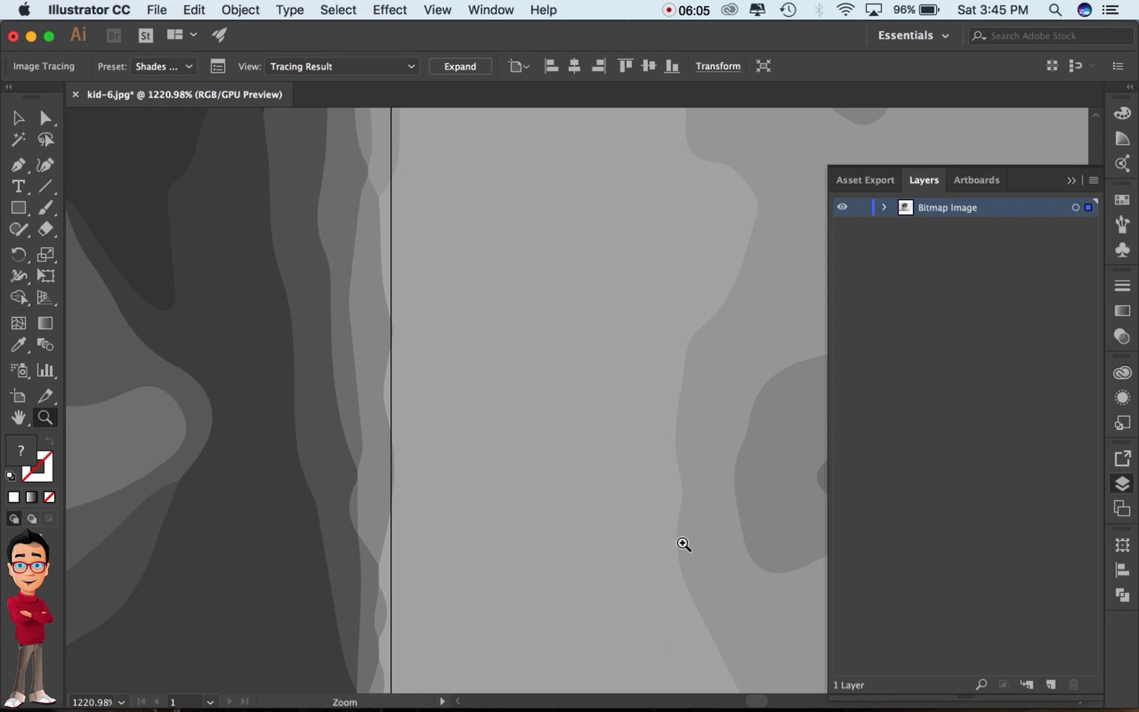
{"action": "left_click_drag", "start_coordinate": [613, 373], "coordinate": [429, 392]}
Zoom out to show the whole traced photo and artboard, then reselect the tracing.
{"action": "key", "text": "super+0"}
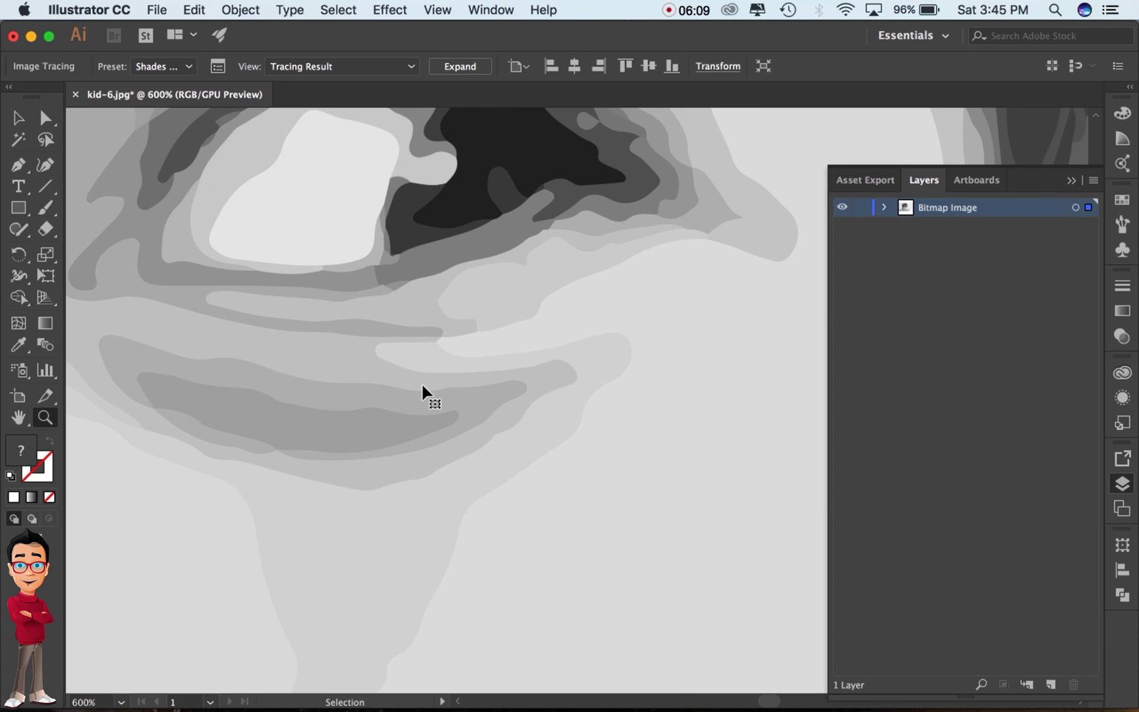
{"action": "key", "text": "super+minus"}
{"action": "key", "text": "super+minus"}
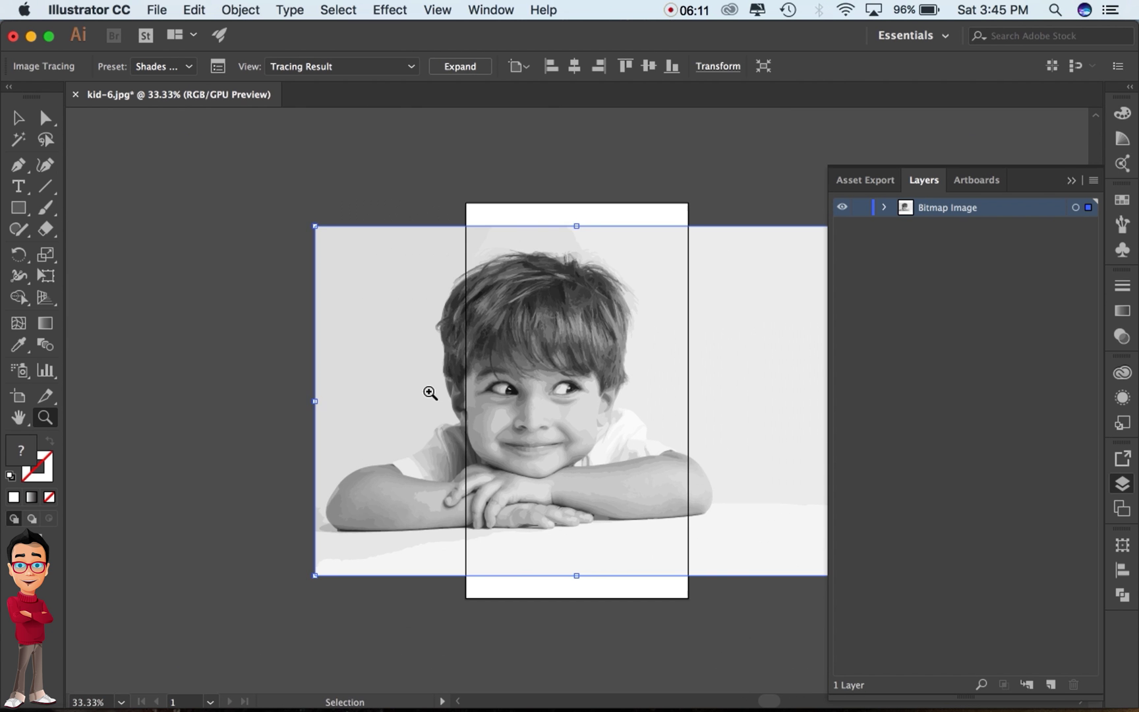
{"action": "key", "text": "v"}
{"action": "left_click", "coordinate": [558, 165]}
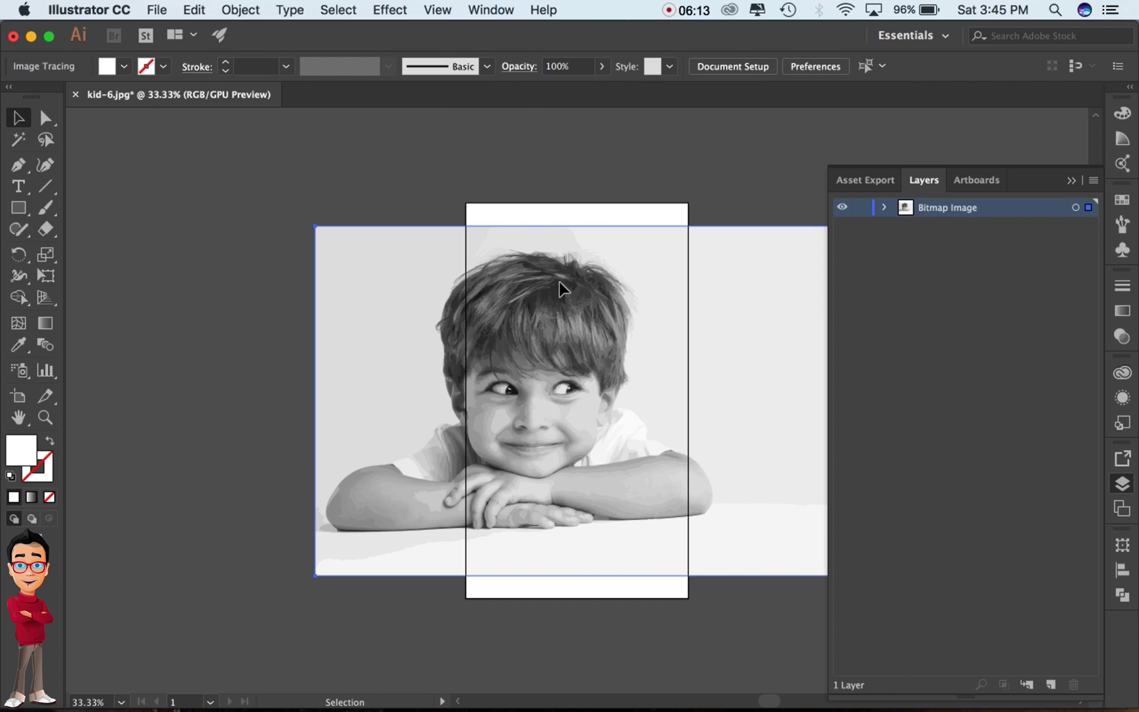
{"action": "left_click", "coordinate": [560, 282]}
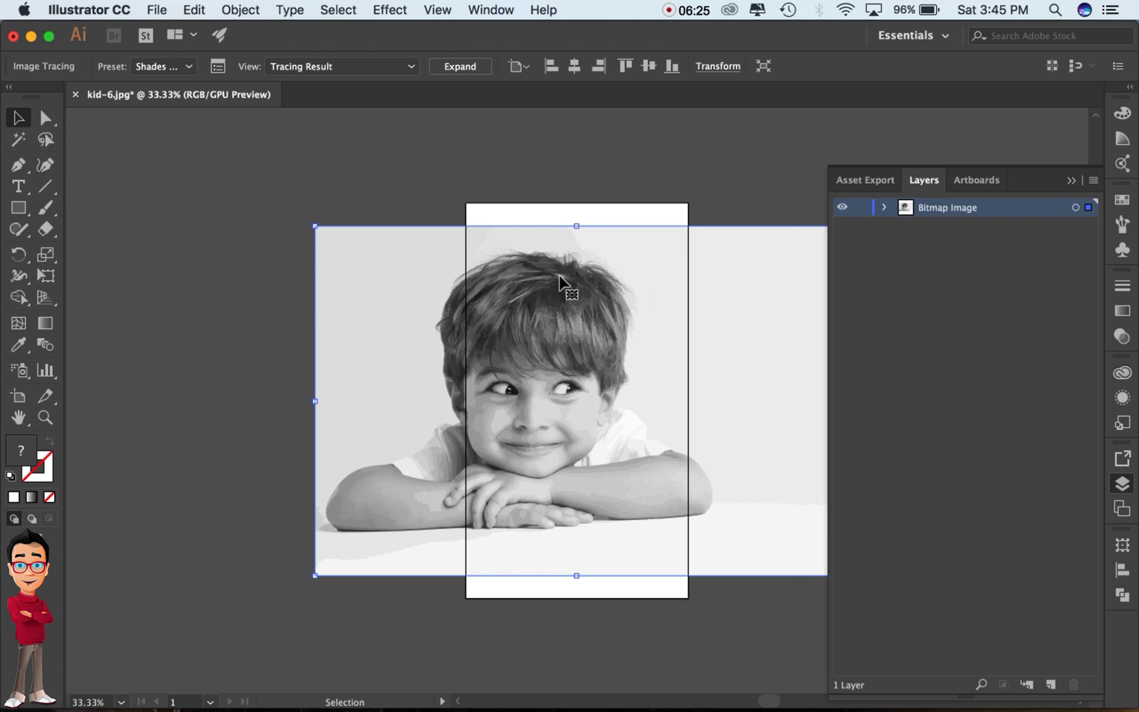
Undo the grayscale trace to restore the colour photo and reselect it.
{"action": "key", "text": "super+z"}
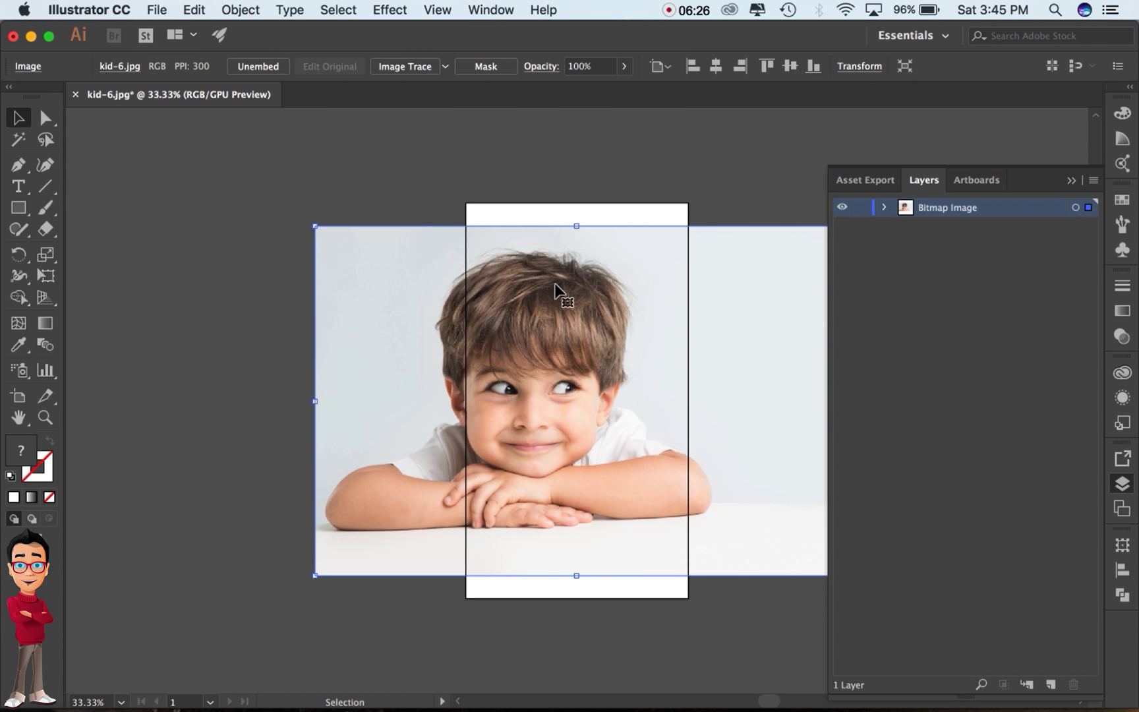
{"action": "left_click", "coordinate": [653, 143]}
{"action": "left_click", "coordinate": [604, 338]}
Trace the photo with the High Fidelity Photo preset and accept the large-image warning.
{"action": "left_click", "coordinate": [445, 67]}
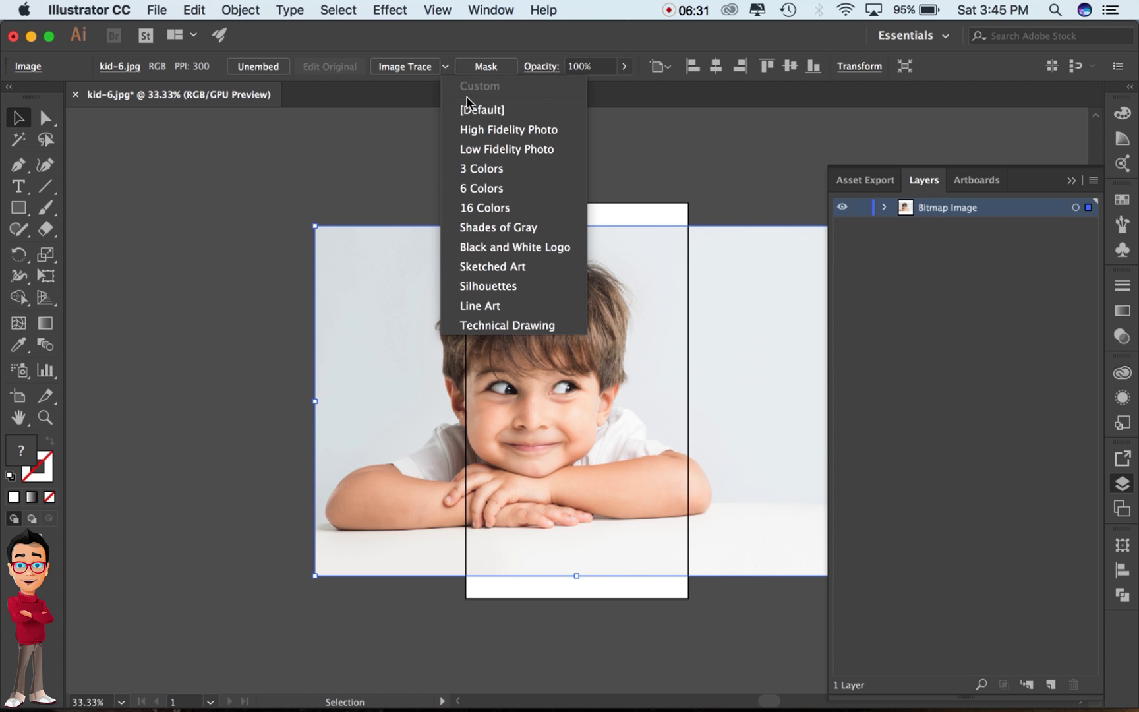
{"action": "left_click", "coordinate": [513, 131]}
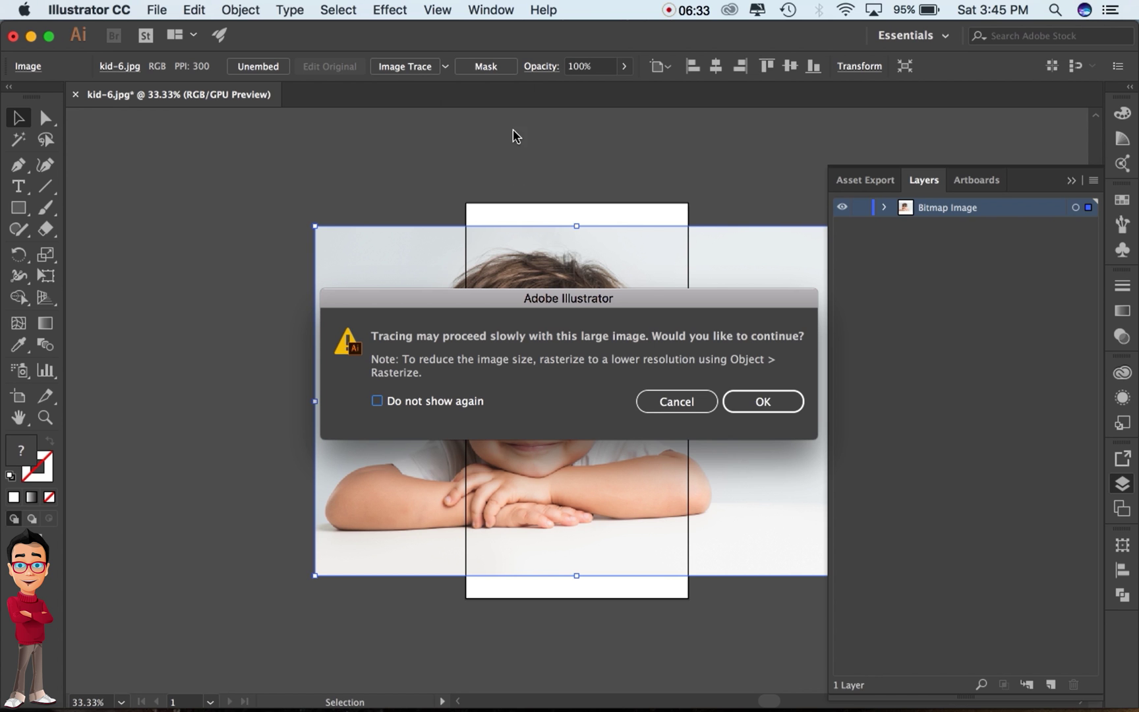
{"action": "left_click", "coordinate": [747, 400]}
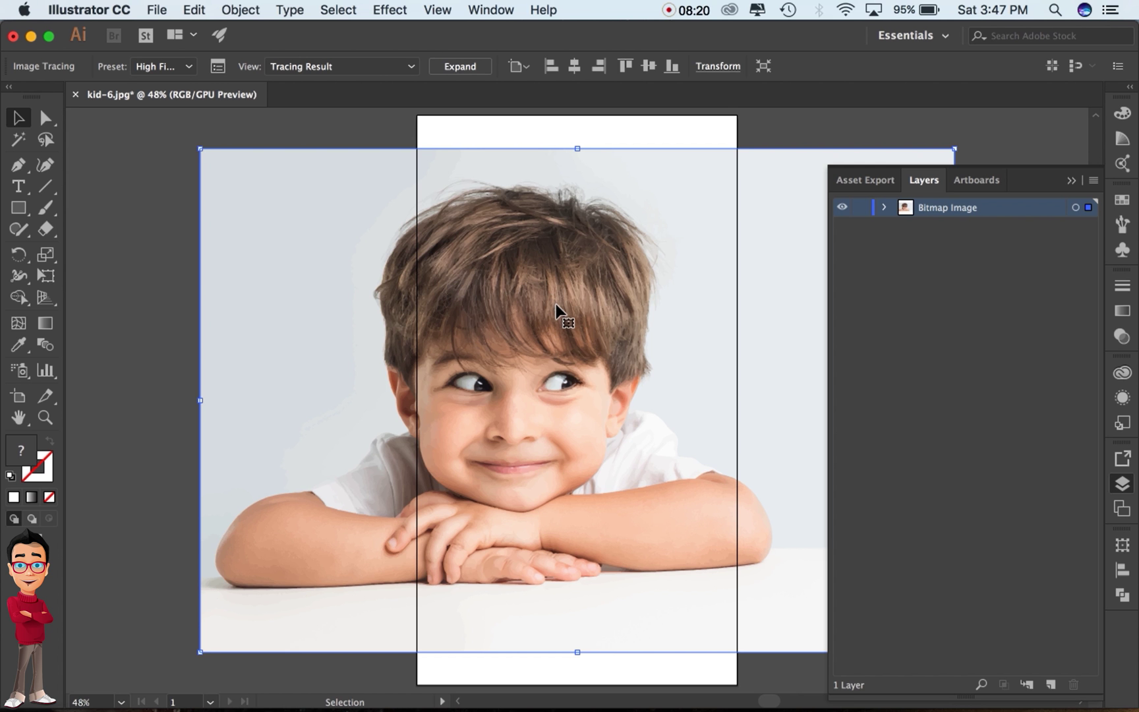
{"action": "key", "text": "z"}
{"action": "left_click_drag", "start_coordinate": [386, 344], "coordinate": [726, 572]}
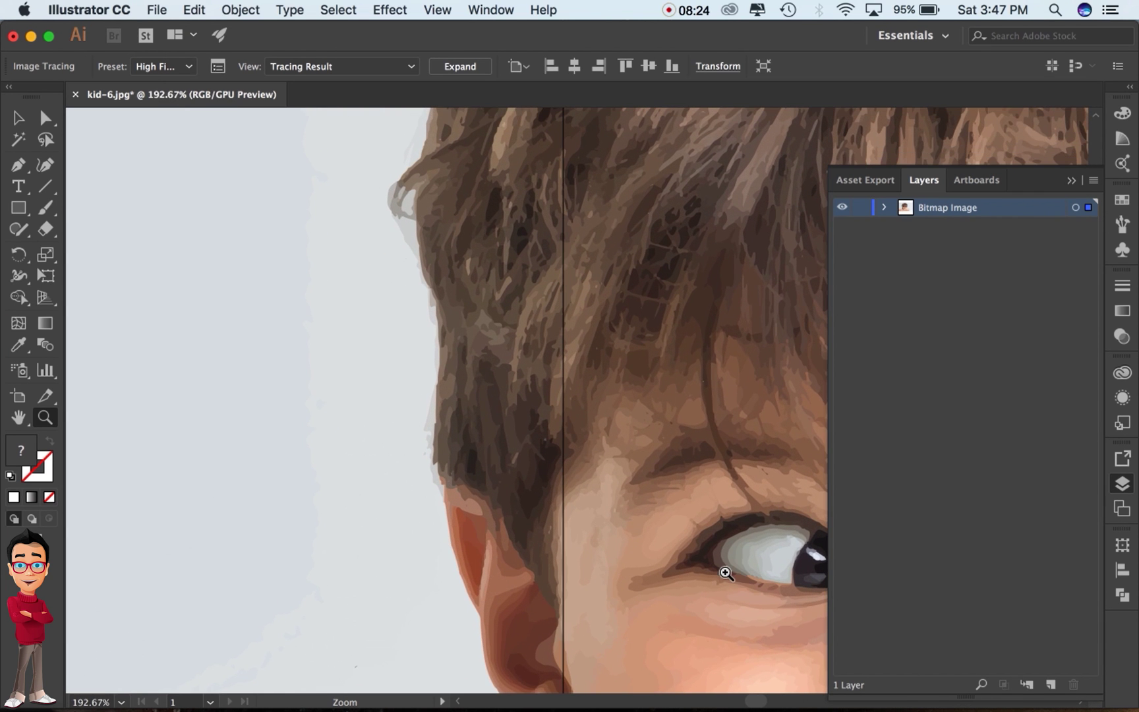
{"action": "left_click_drag", "start_coordinate": [483, 325], "coordinate": [645, 521]}
{"action": "key", "text": "super+0"}
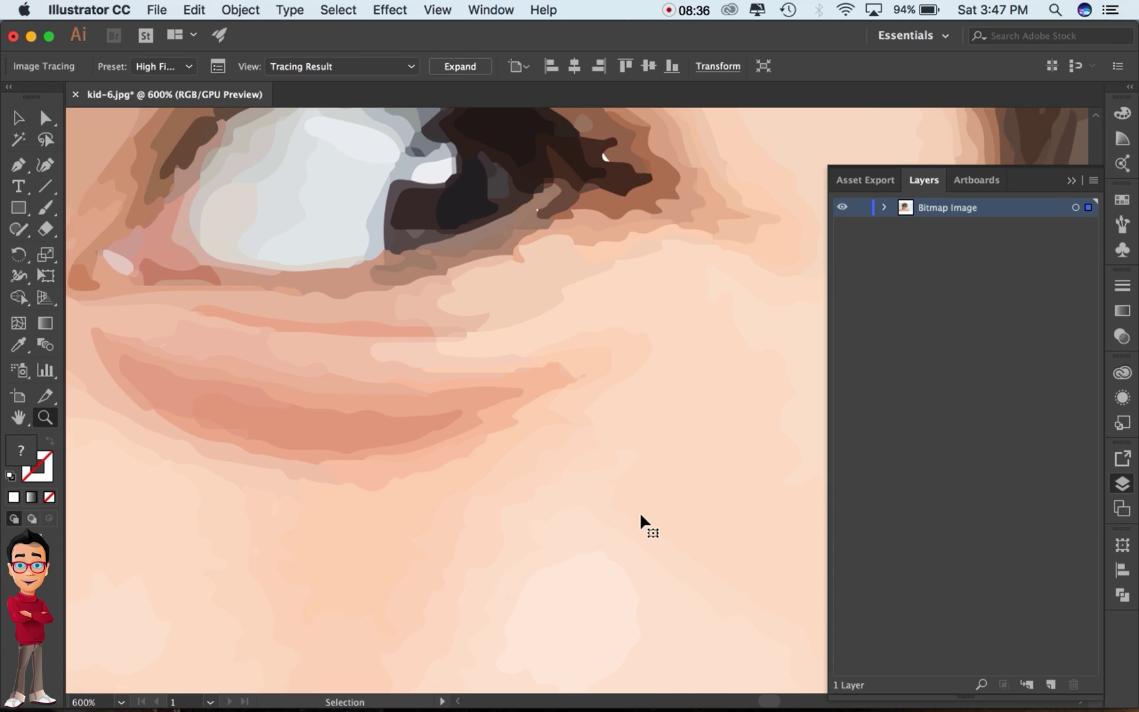
{"action": "left_click", "coordinate": [640, 520], "text": "alt"}
{"action": "left_click", "coordinate": [640, 521], "text": "alt"}
{"action": "left_click_drag", "start_coordinate": [458, 251], "coordinate": [541, 360]}
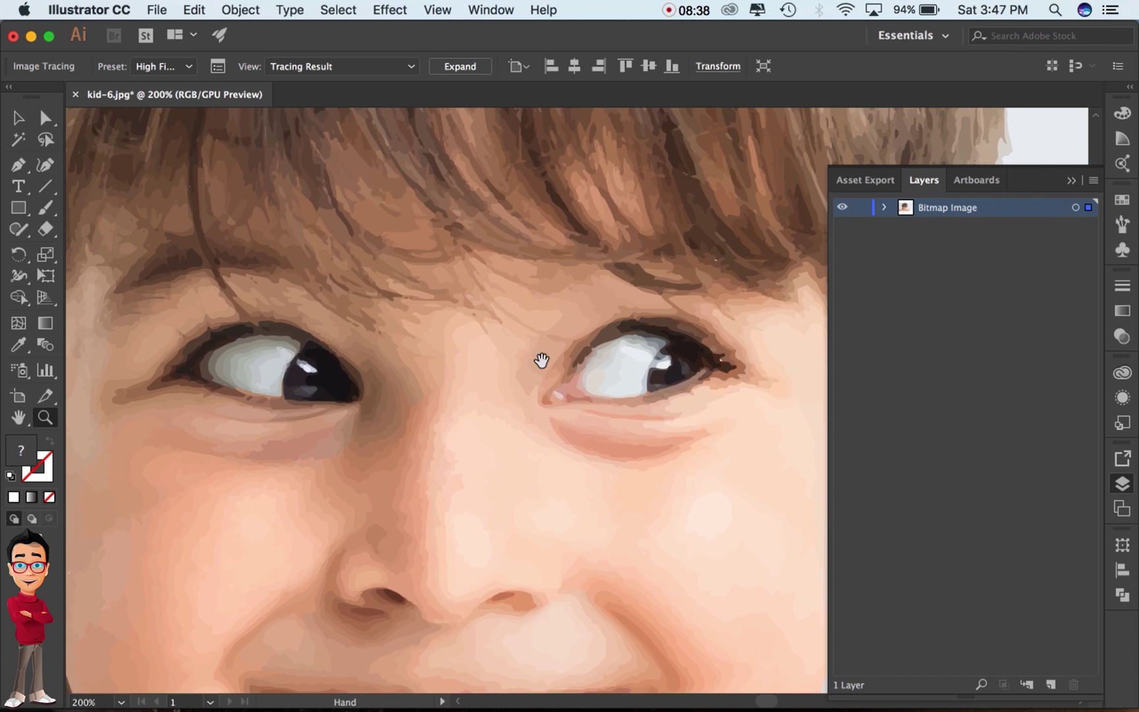
{"action": "scroll", "coordinate": [354, 421], "scroll_direction": "down", "scroll_amount": 15}
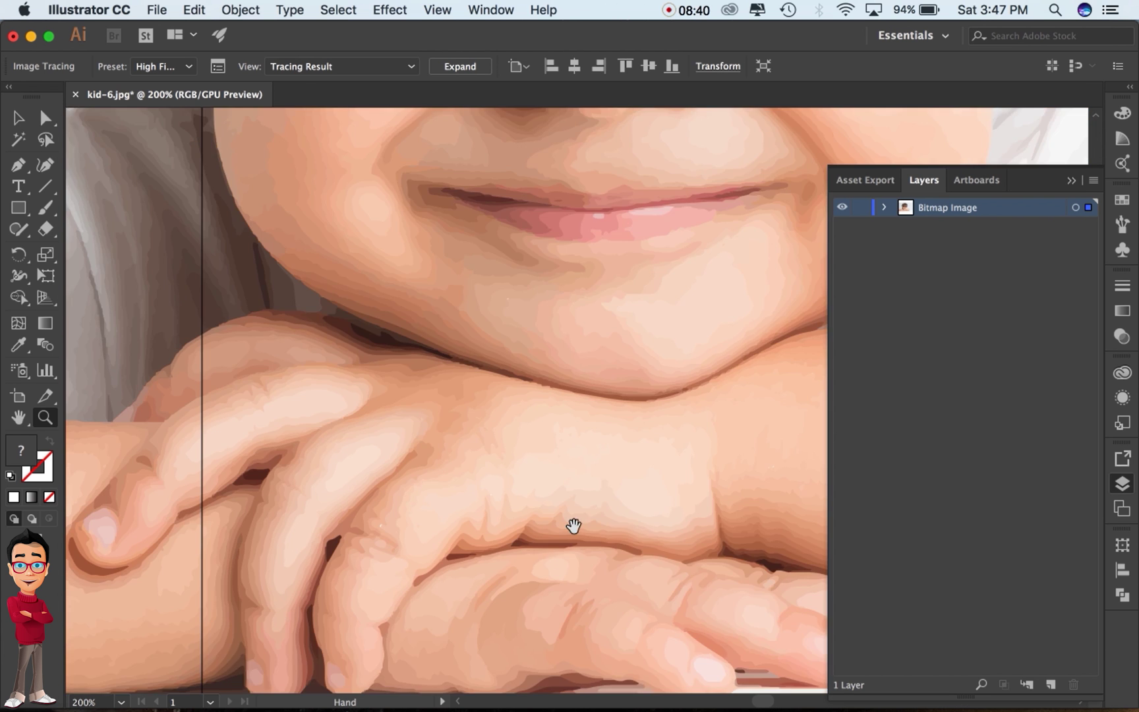
{"action": "left_click_drag", "start_coordinate": [573, 525], "coordinate": [587, 305]}
{"action": "left_click_drag", "start_coordinate": [643, 578], "coordinate": [637, 465]}
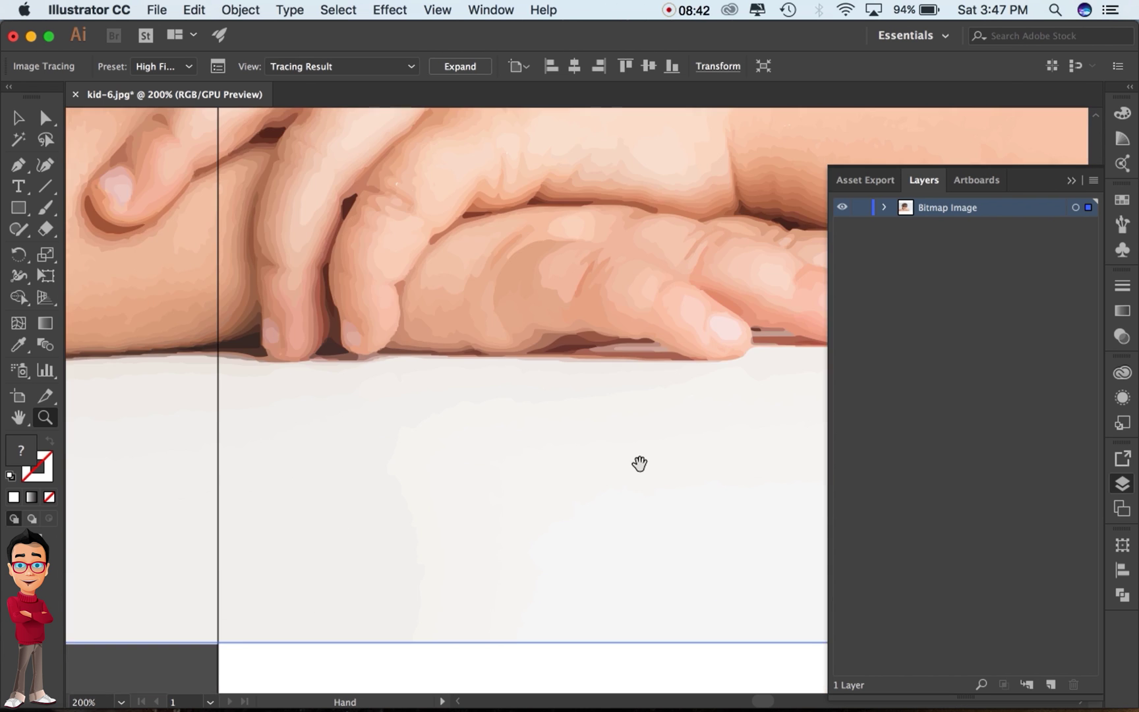
{"action": "key", "text": "space"}
{"action": "key", "text": "super+1"}
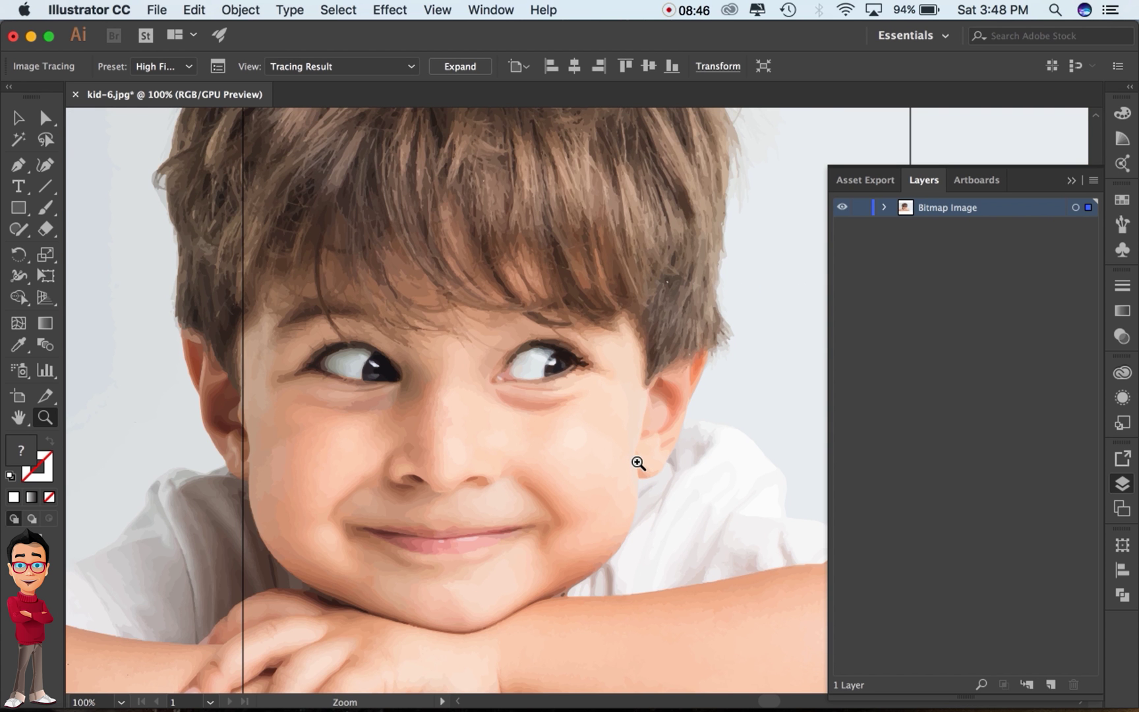
{"action": "left_click", "coordinate": [635, 464], "text": "alt"}
{"action": "left_click_drag", "start_coordinate": [661, 511], "coordinate": [642, 410]}
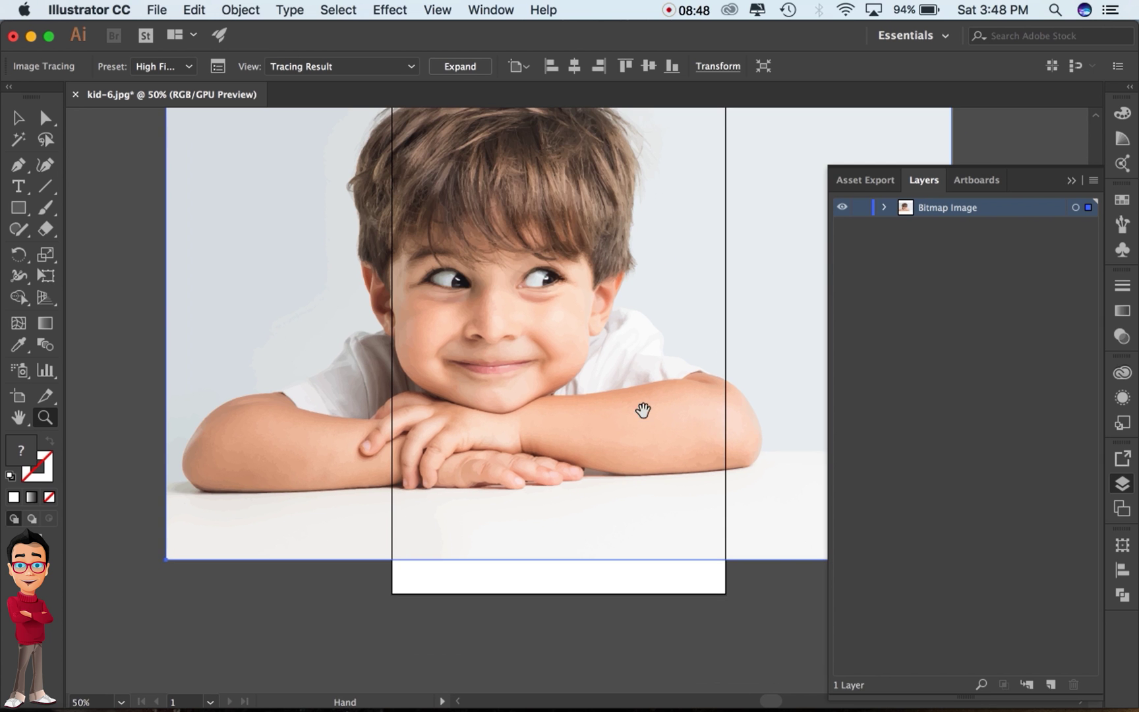
{"action": "key", "text": "space"}
{"action": "scroll", "coordinate": [557, 288], "scroll_direction": "up", "scroll_amount": 3}
Reselect the traced image and expand Bitmap Image in Layers to select its Image Tracing object.
{"action": "key", "text": "v"}
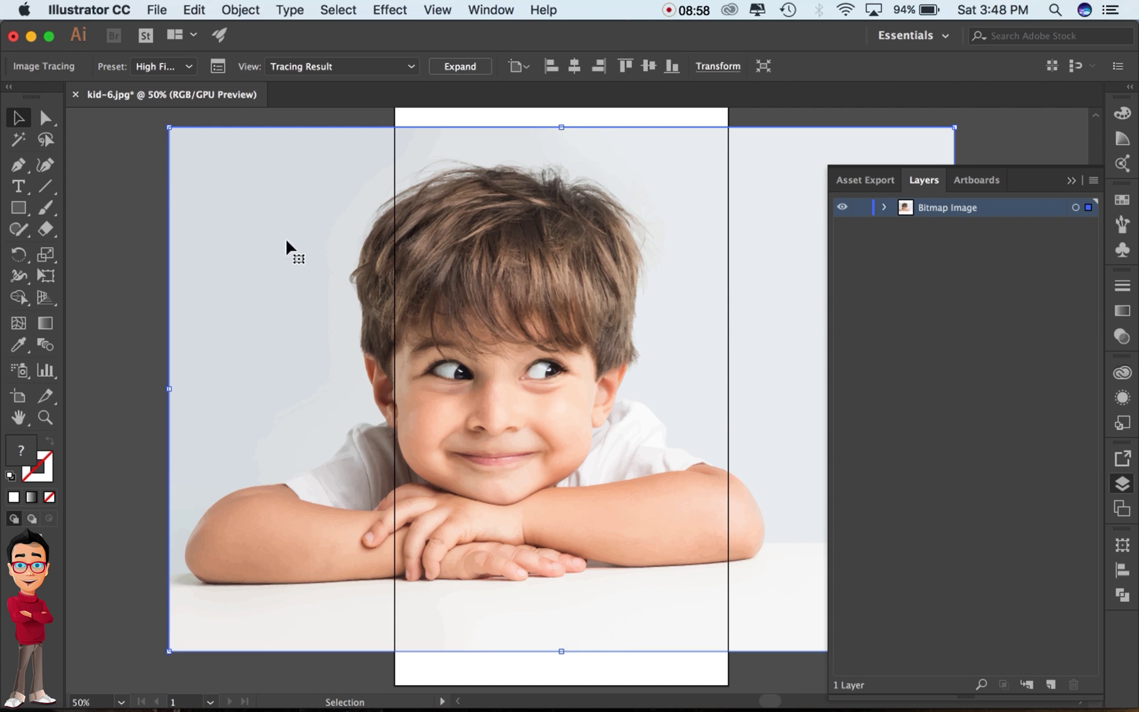
{"action": "left_click", "coordinate": [131, 184]}
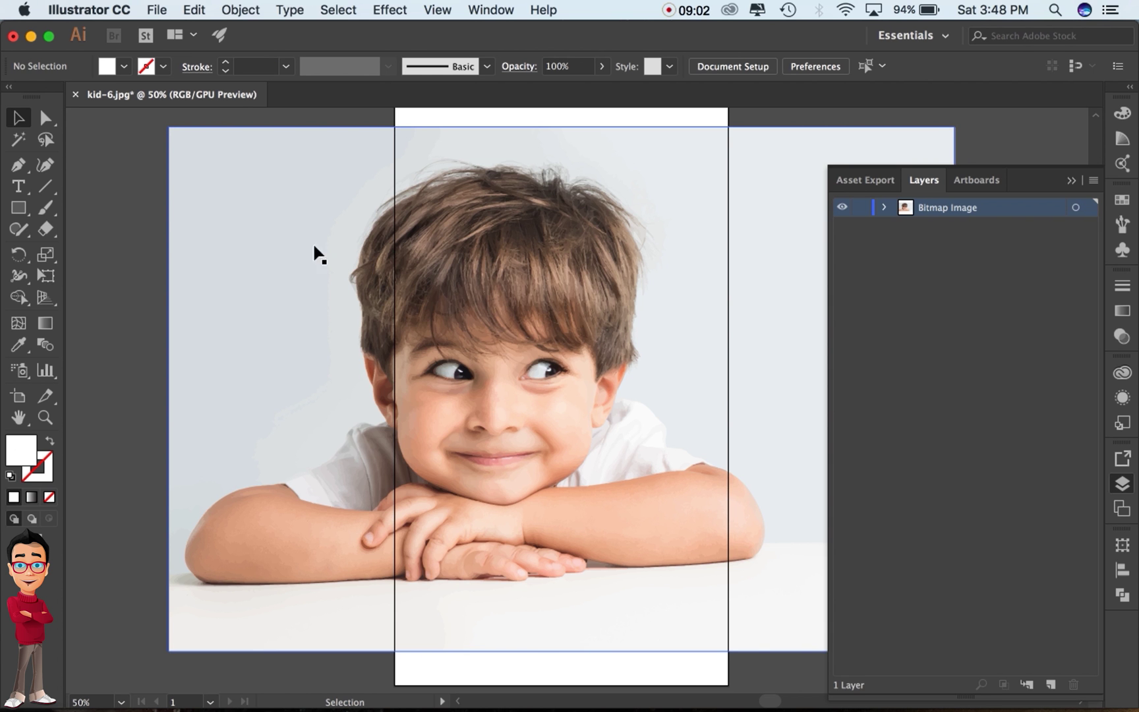
{"action": "left_click", "coordinate": [262, 221]}
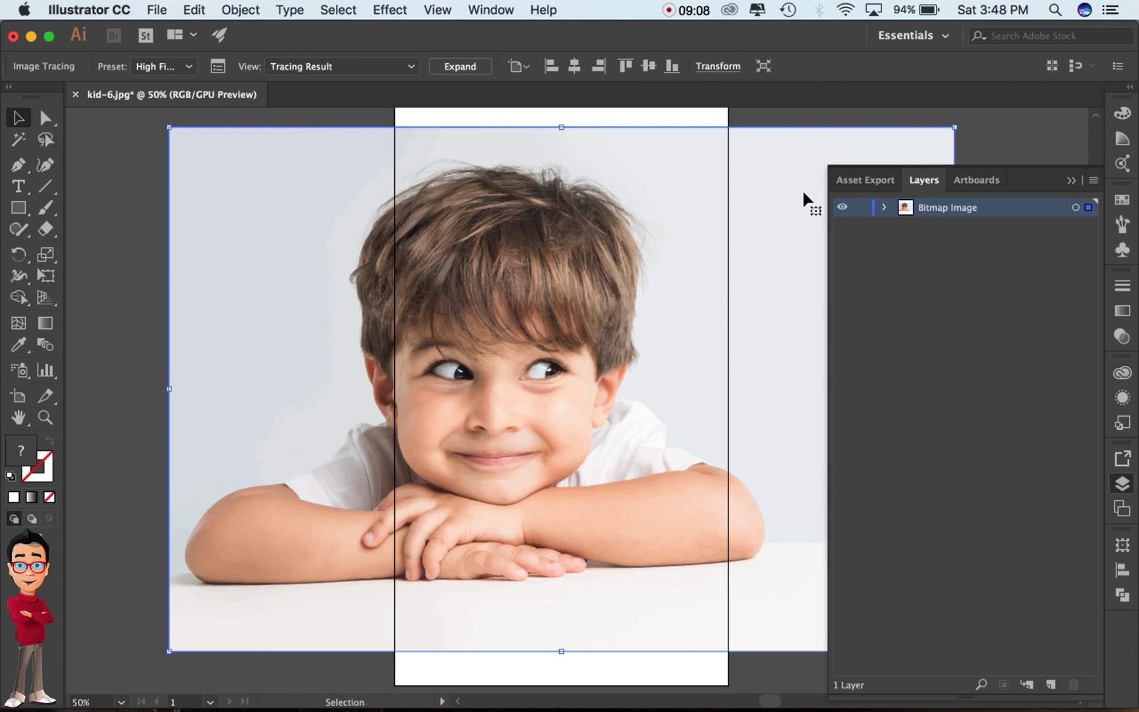
{"action": "left_click", "coordinate": [884, 208]}
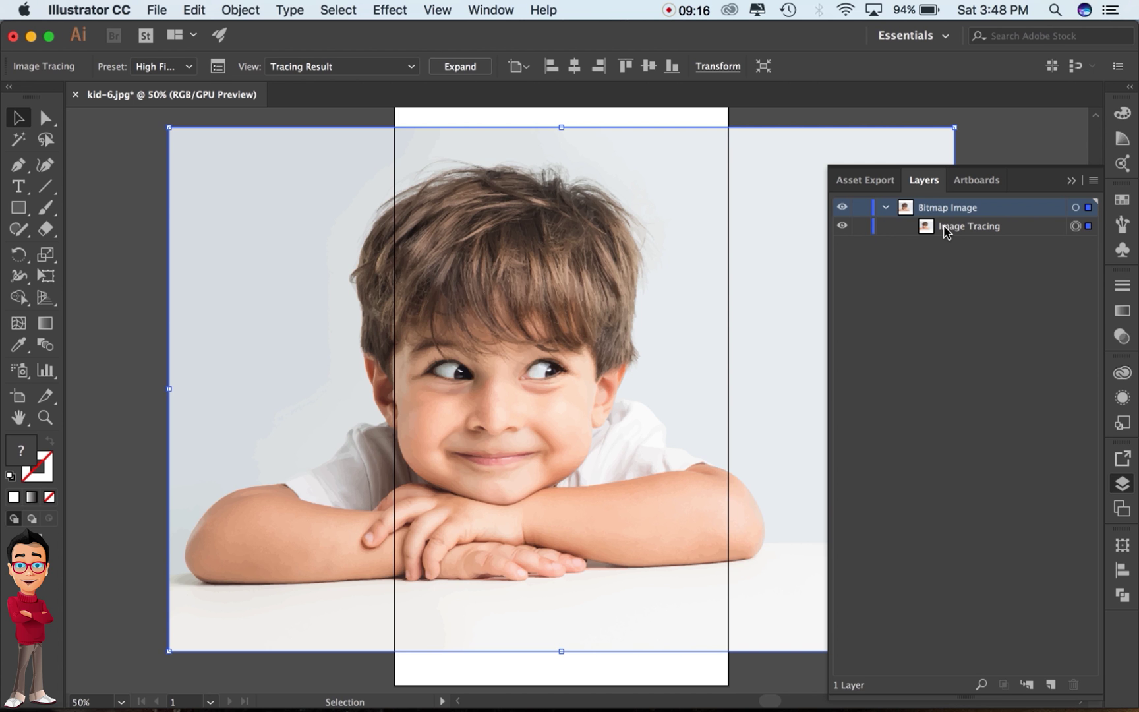
{"action": "left_click_drag", "start_coordinate": [944, 231], "coordinate": [892, 232]}
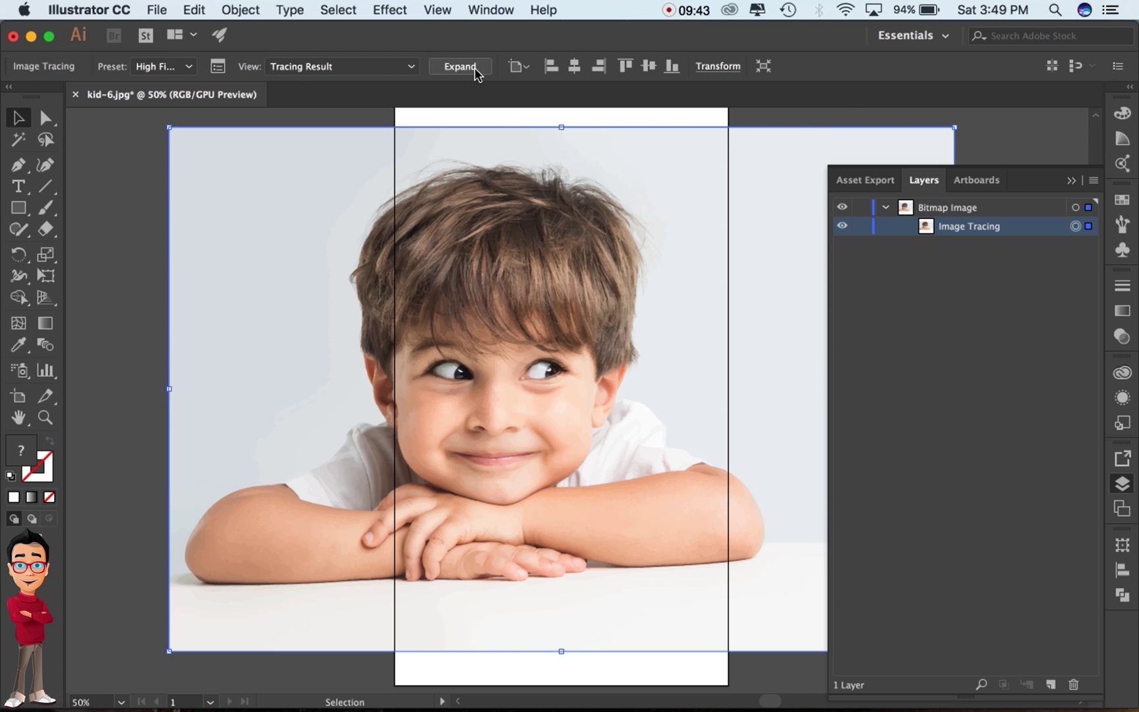
Reselect the tracing and Expand it into a <Group> of editable vector paths.
{"action": "left_click", "coordinate": [844, 118]}
{"action": "left_click", "coordinate": [730, 150]}
{"action": "left_click", "coordinate": [470, 68]}
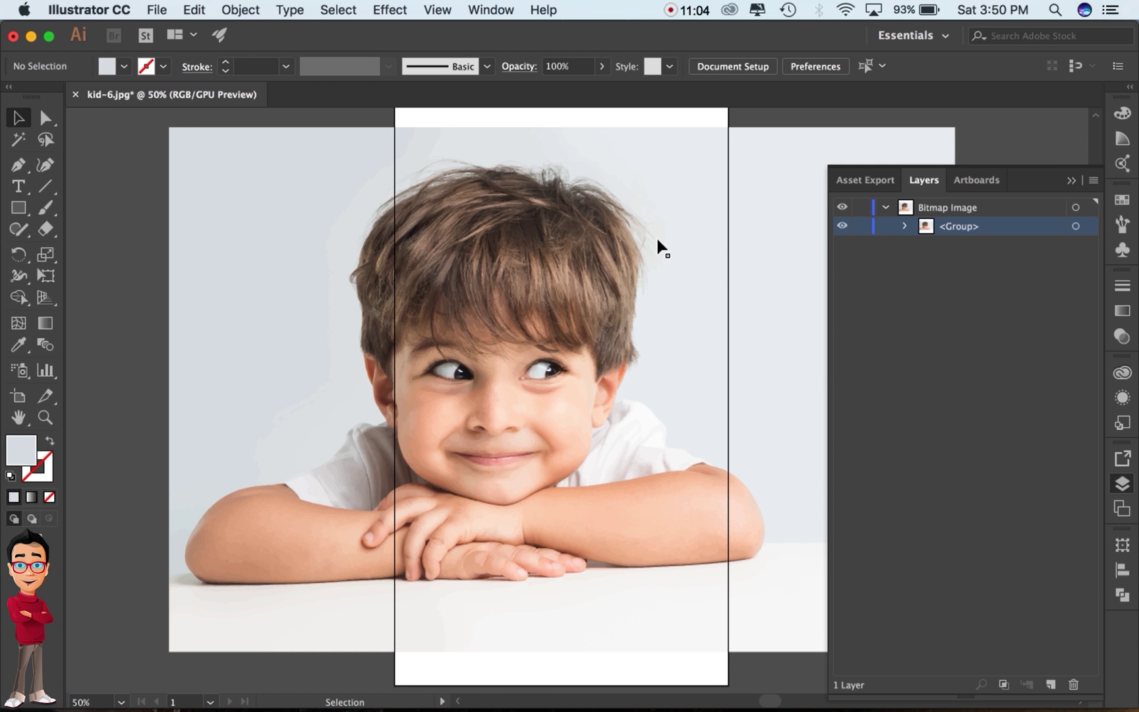
Expand the traced photo's <Group> in the Layers panel to reveal its individual <Path> shapes.
{"action": "left_click", "coordinate": [904, 226]}
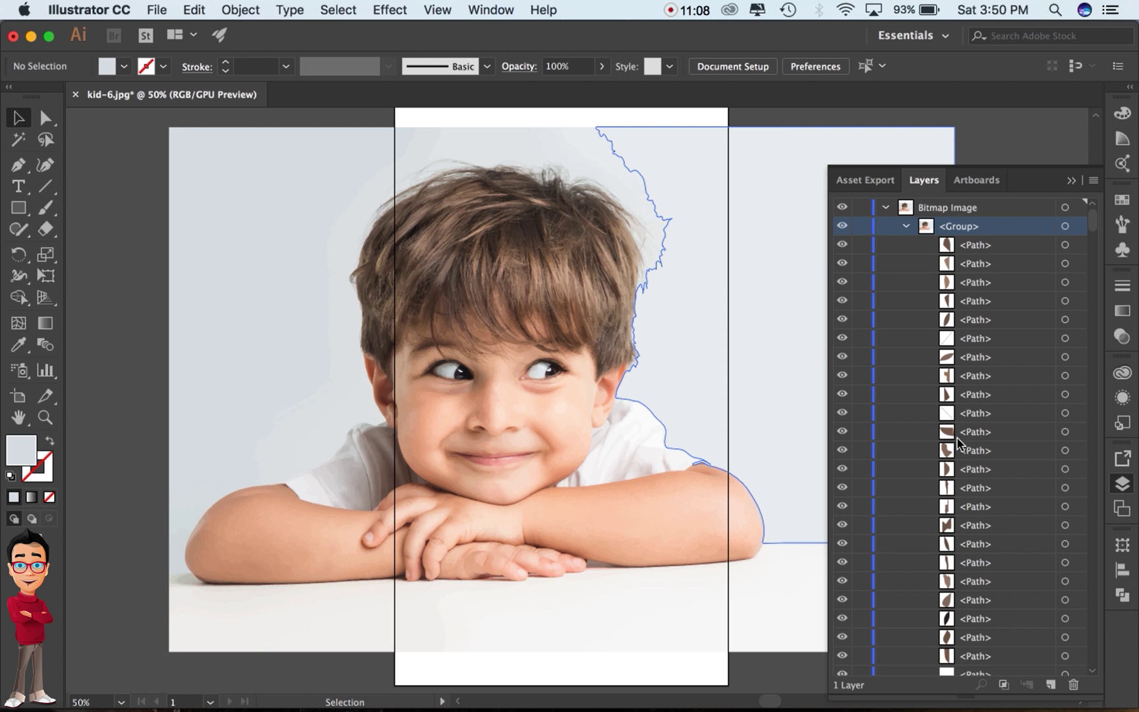